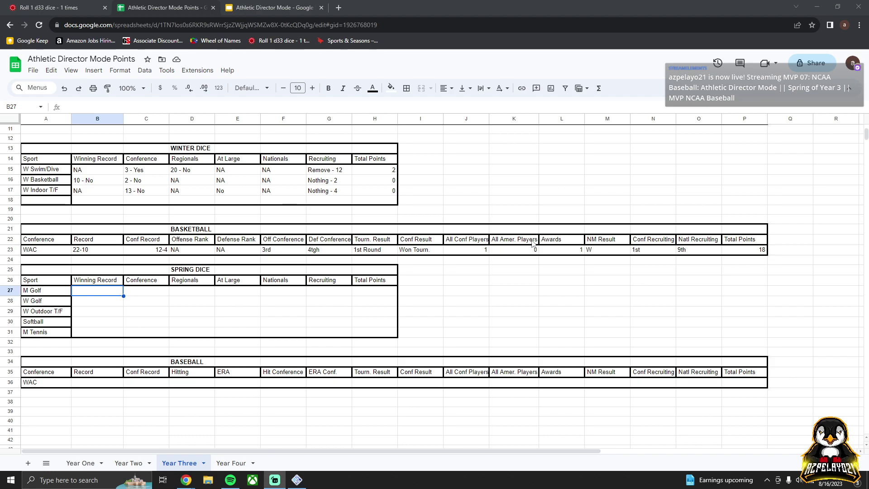
# Step: Review the Year Three points, the golf rules on the Spring Season Dice Rolls slide, and the Year Two spring results
pyautogui.scroll(5, 521, 248)
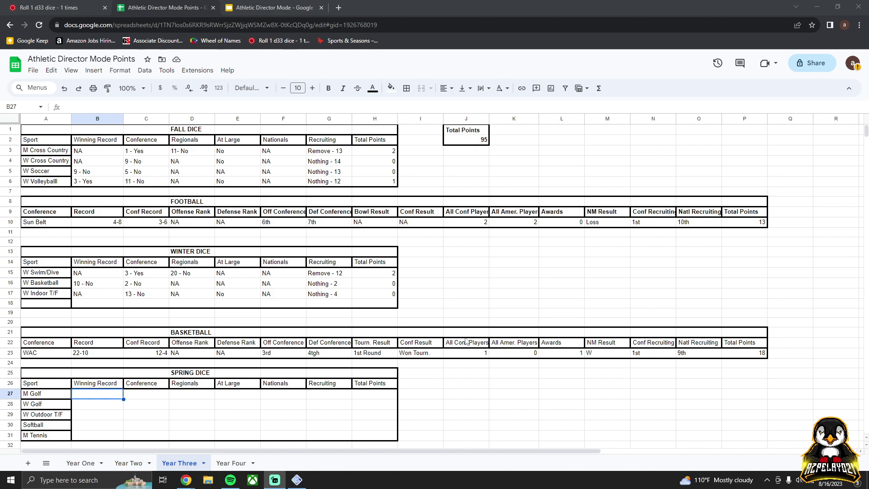
pyautogui.scroll(-1, 517, 286)
pyautogui.scroll(-3, 62, 393)
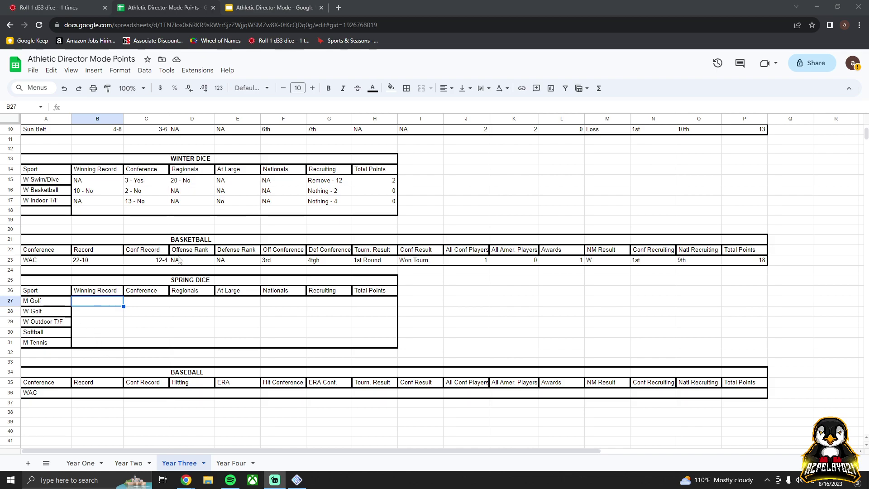
pyautogui.click(288, 6)
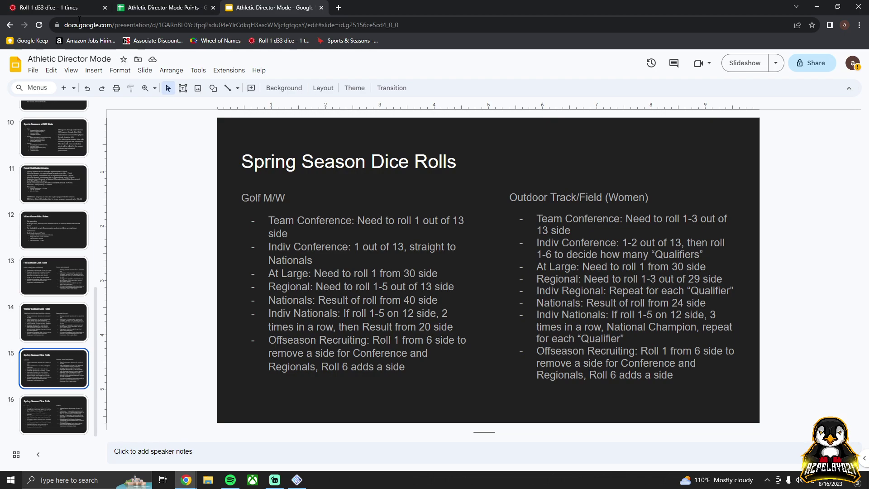
pyautogui.click(154, 8)
pyautogui.click(128, 463)
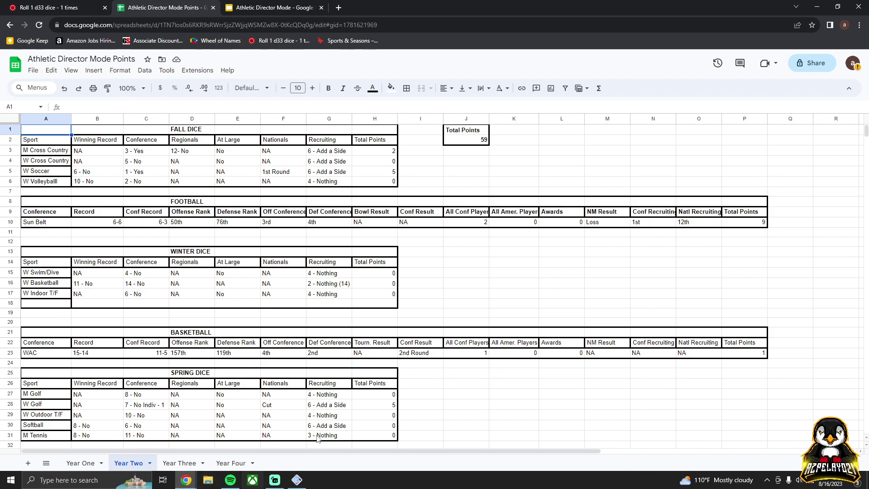
pyautogui.click(257, 7)
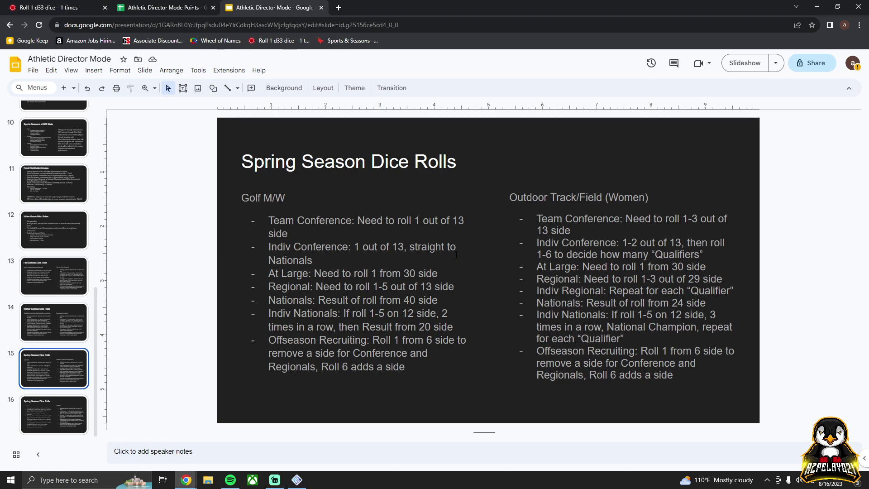
pyautogui.click(184, 6)
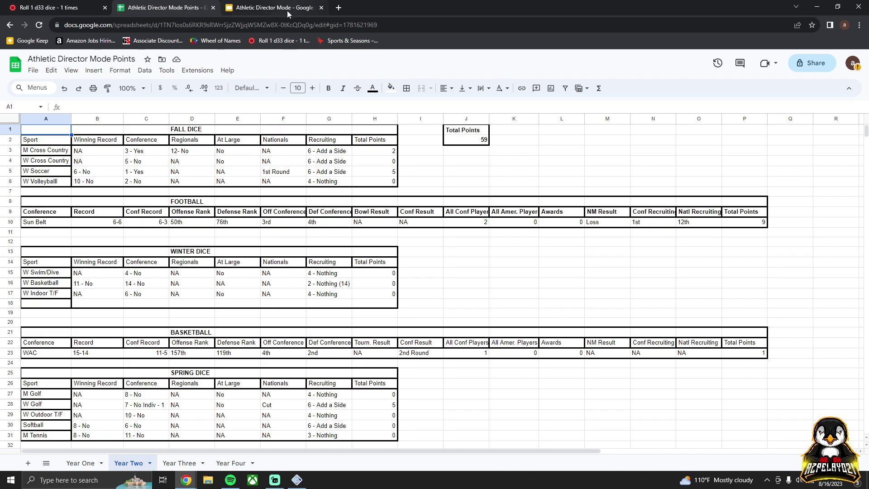
# Step: Roll one 13-sided die once on the Roll a Die site and return to the Athletic Director Mode Points spreadsheet
pyautogui.click(54, 7)
pyautogui.doubleClick(372, 314)
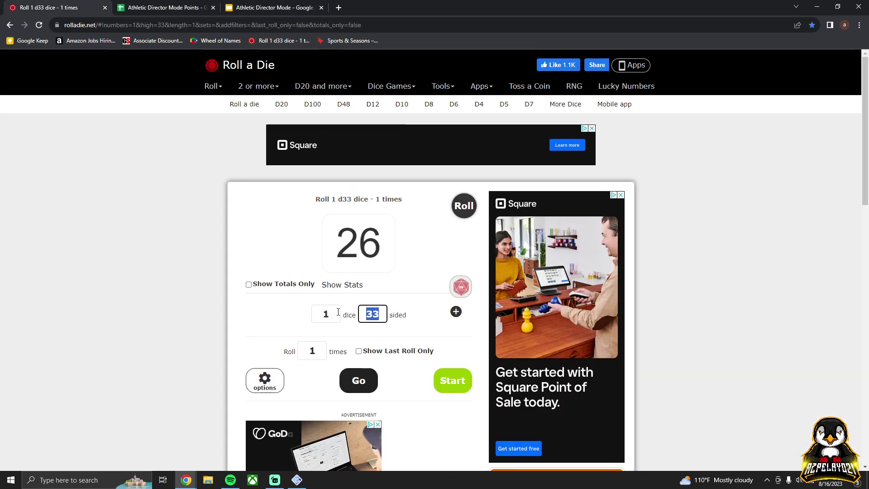
pyautogui.write('13')
pyautogui.click(414, 329)
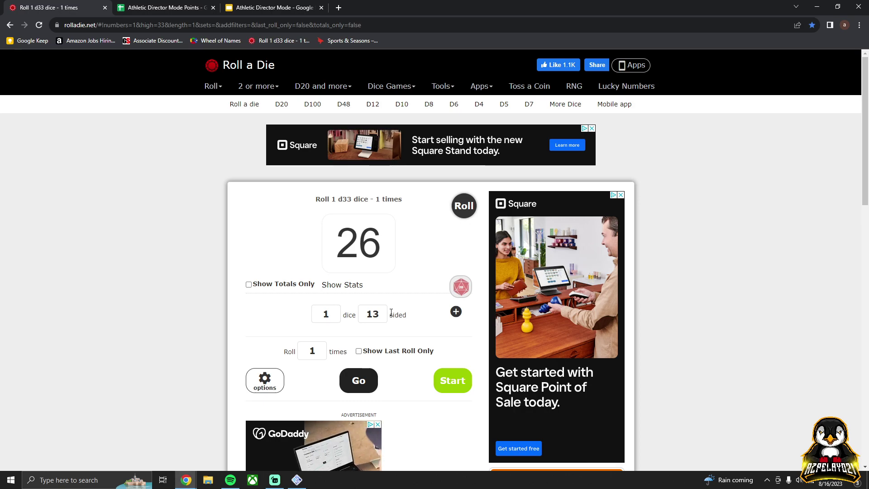
pyautogui.click(464, 208)
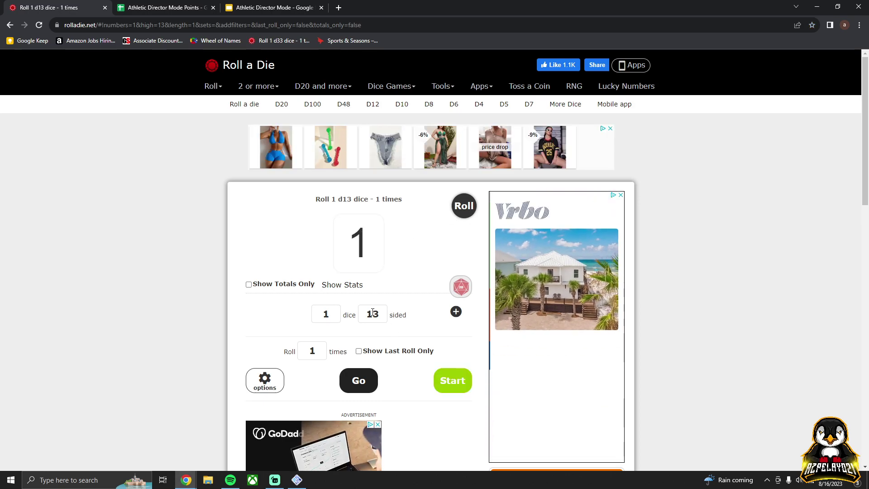
pyautogui.click(172, 8)
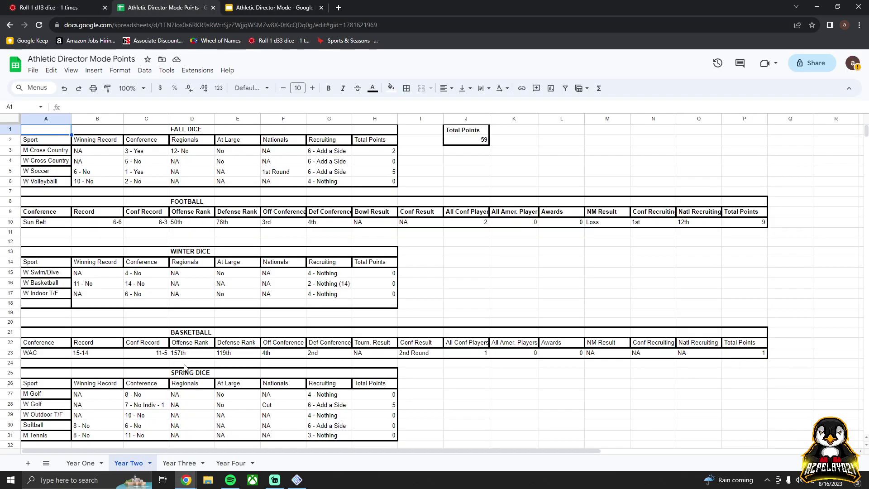
pyautogui.click(233, 465)
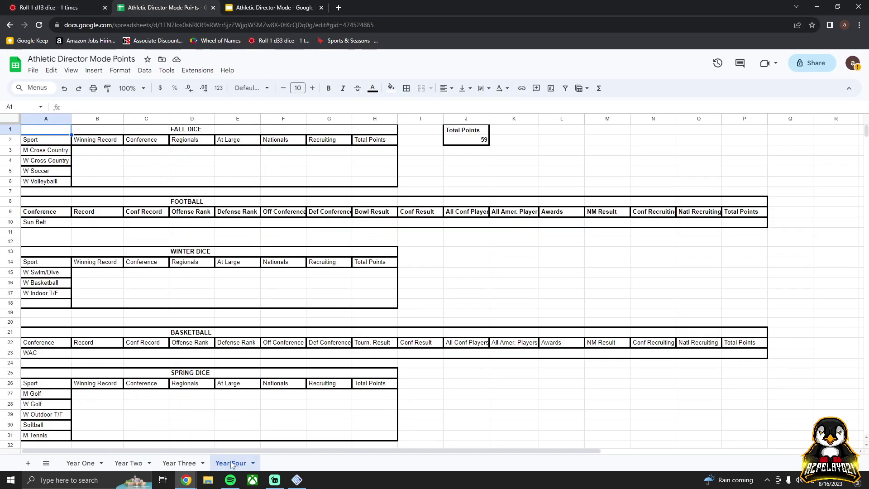
pyautogui.click(109, 395)
pyautogui.write('NA')
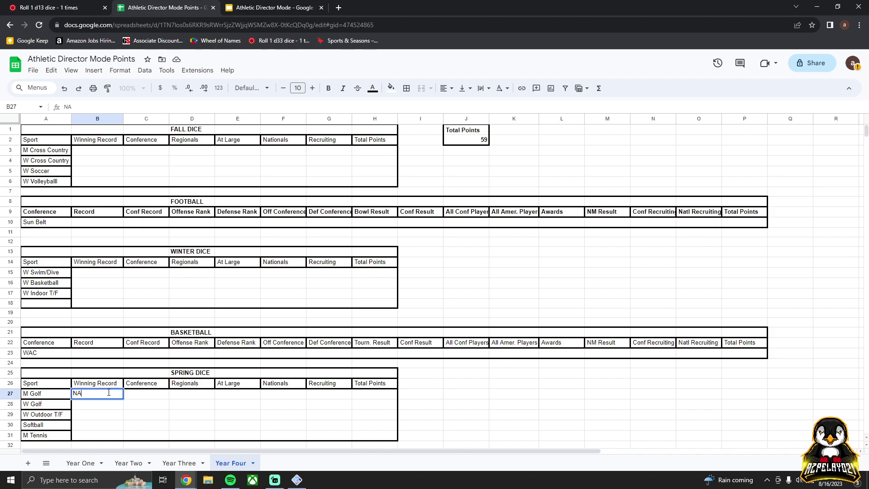
pyautogui.press('Return')
pyautogui.write('NA')
pyautogui.press('Tab')
pyautogui.press('Up')
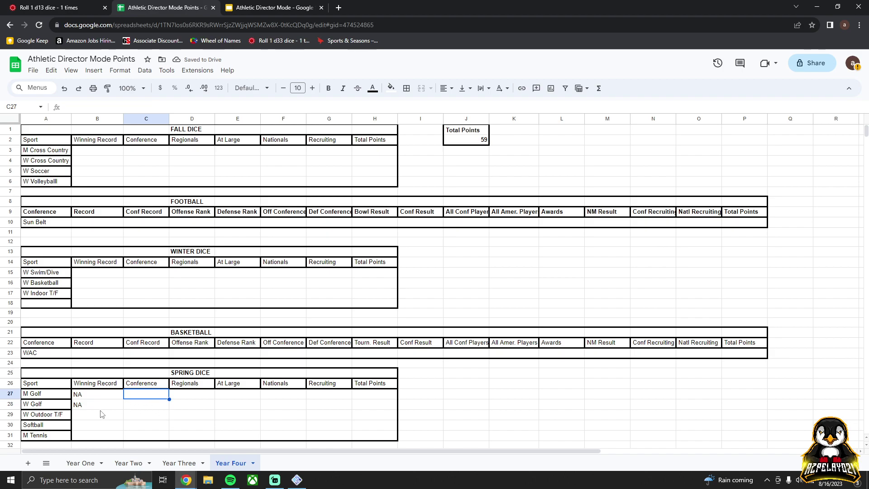
pyautogui.click(98, 405)
pyautogui.press('Delete')
pyautogui.press('Up')
pyautogui.press('Delete')
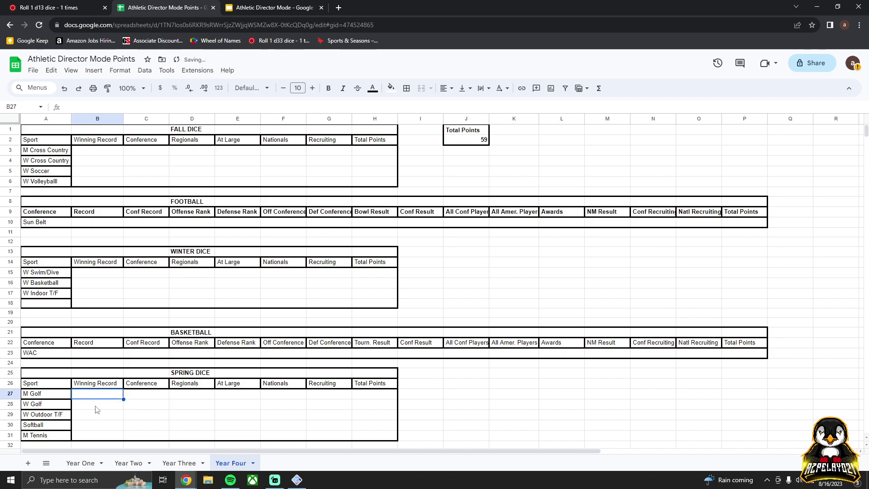
# Step: In Year Three's Spring Dice table, enter NA as Winning Record for M Golf and W Golf, and 1 - Yes as M Golf's Conference result
pyautogui.click(180, 463)
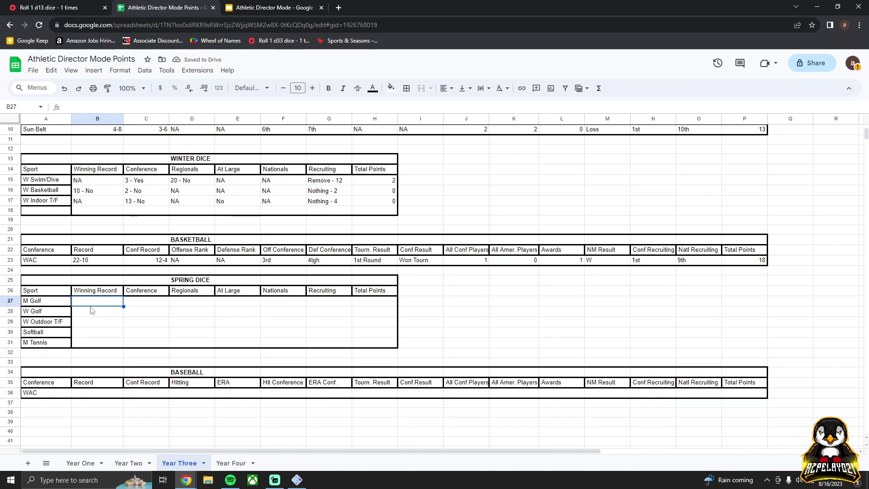
pyautogui.write('NA')
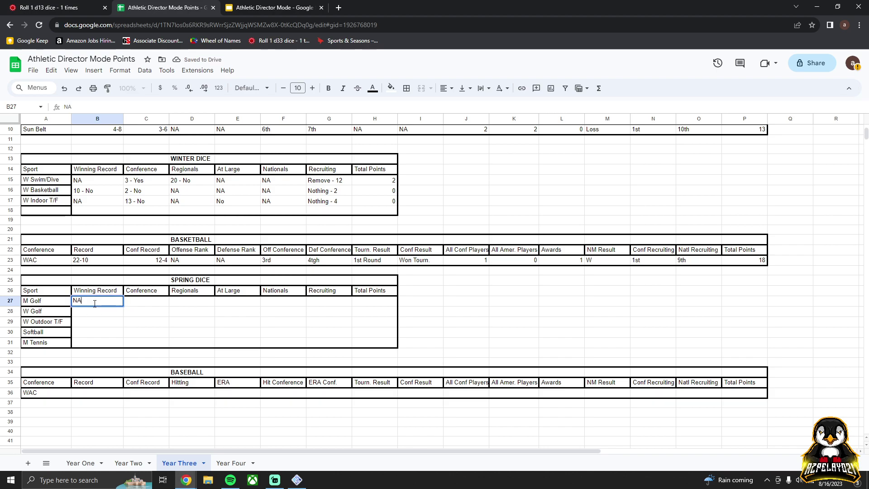
pyautogui.press('Return')
pyautogui.write('NA')
pyautogui.press('Tab')
pyautogui.press('Up')
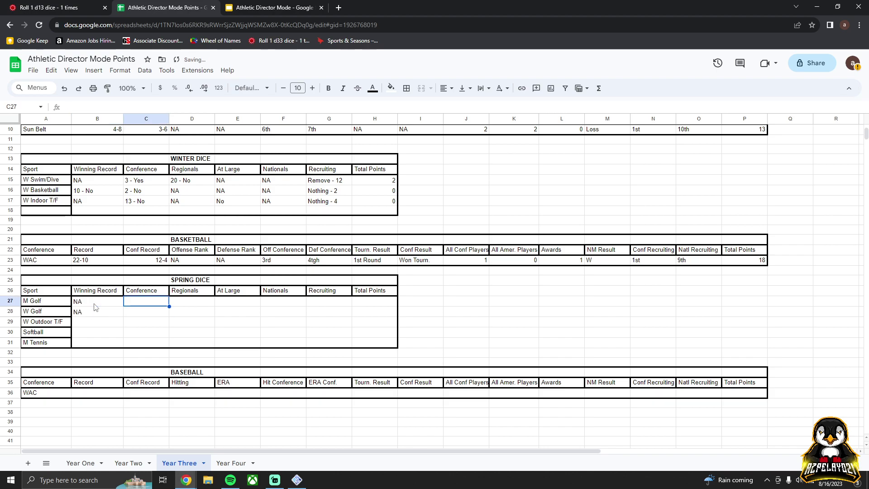
pyautogui.write('1 - Yes')
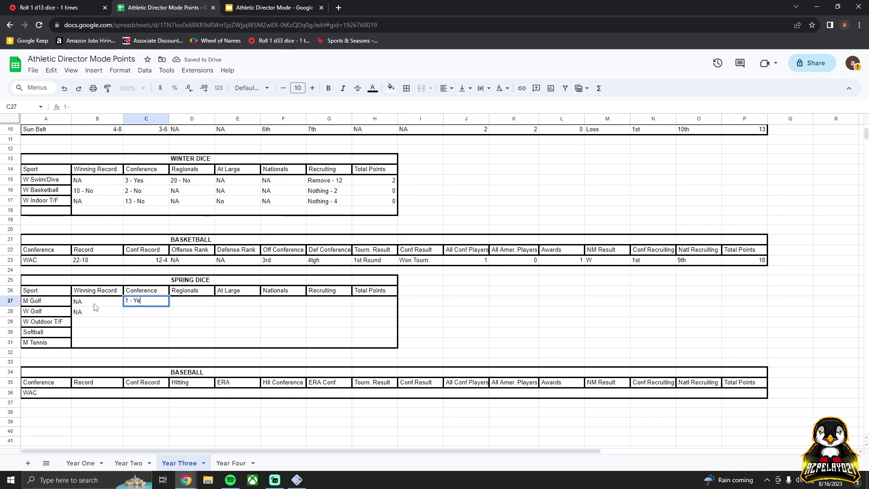